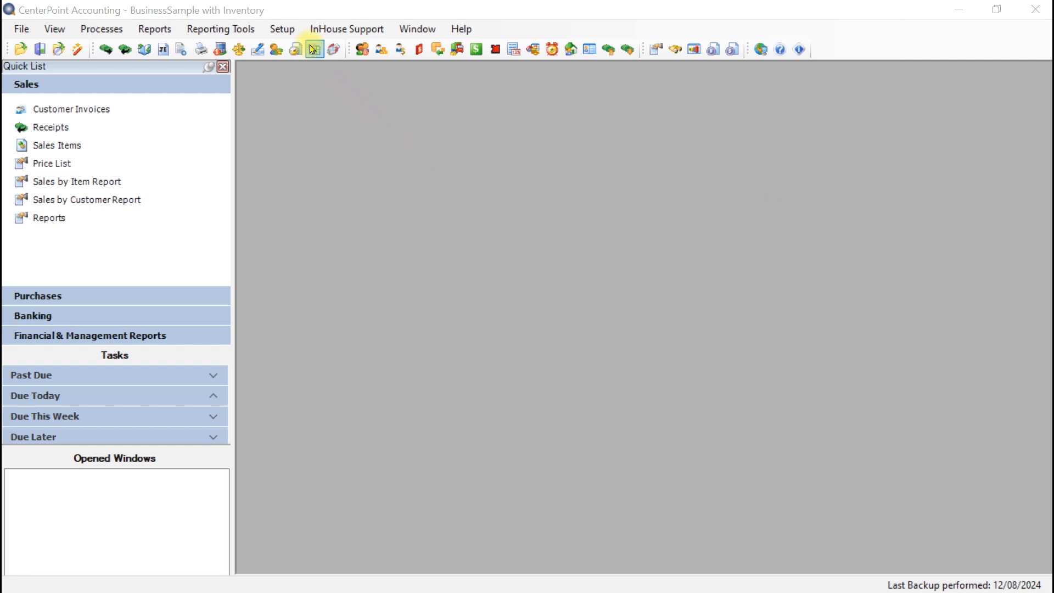
- Review the purchase information of the Standard Ski Package sales item, including its location and vendor details, without saving changes
{"action": "left_click", "coordinate": [283, 30]}
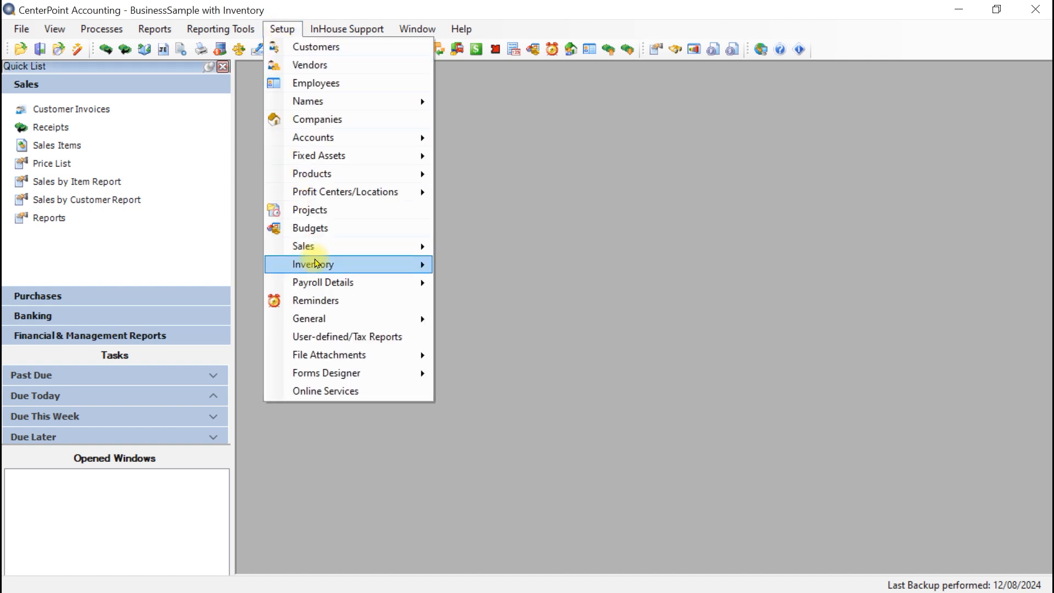
{"action": "mouse_move", "coordinate": [308, 246]}
{"action": "left_click", "coordinate": [466, 250]}
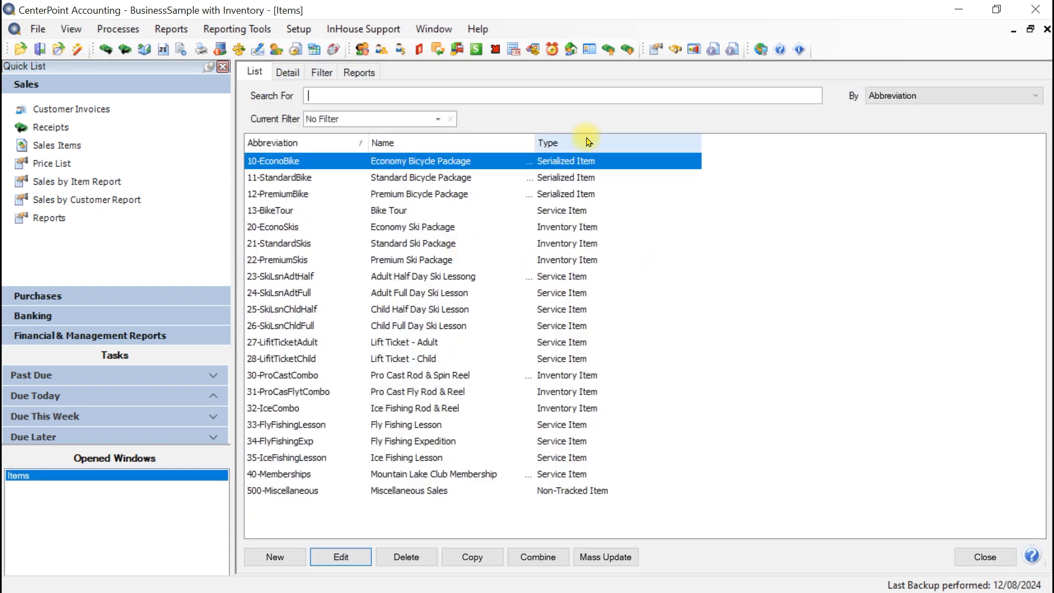
{"action": "left_click", "coordinate": [383, 248]}
{"action": "left_click", "coordinate": [341, 557]}
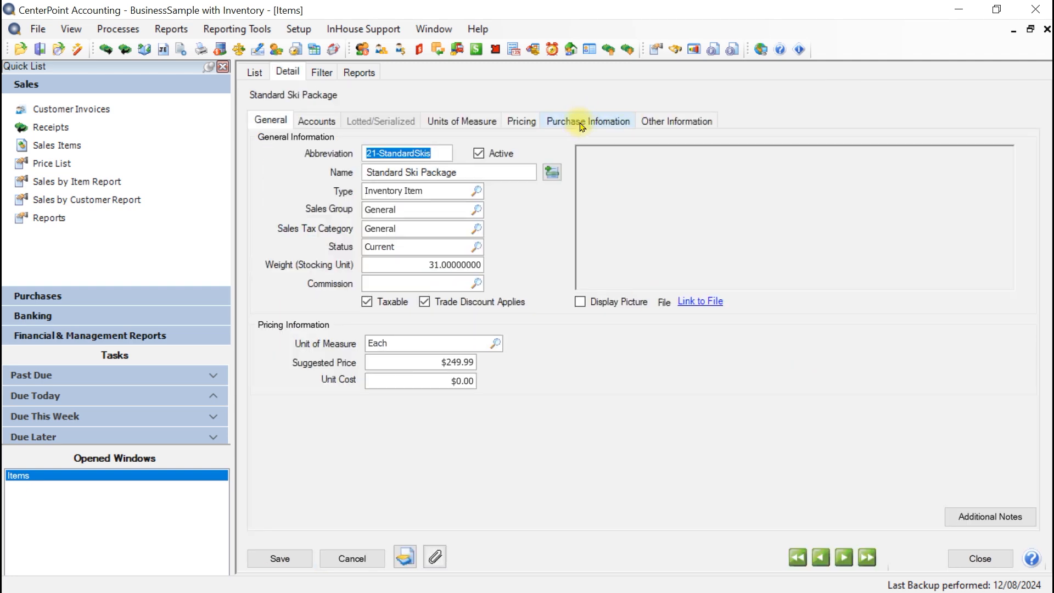
{"action": "left_click", "coordinate": [582, 126]}
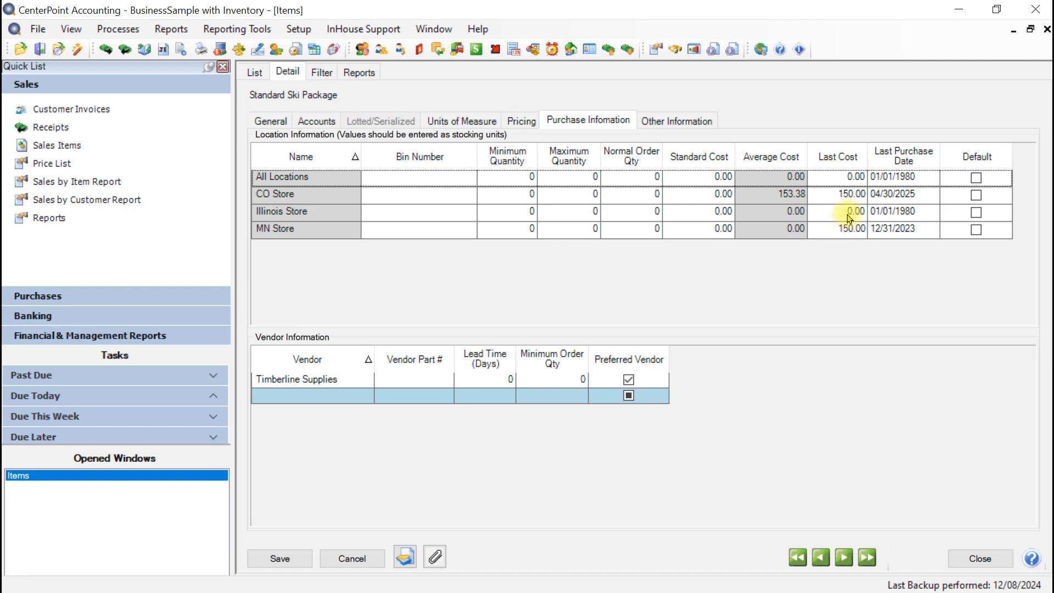
{"action": "left_click", "coordinate": [352, 558]}
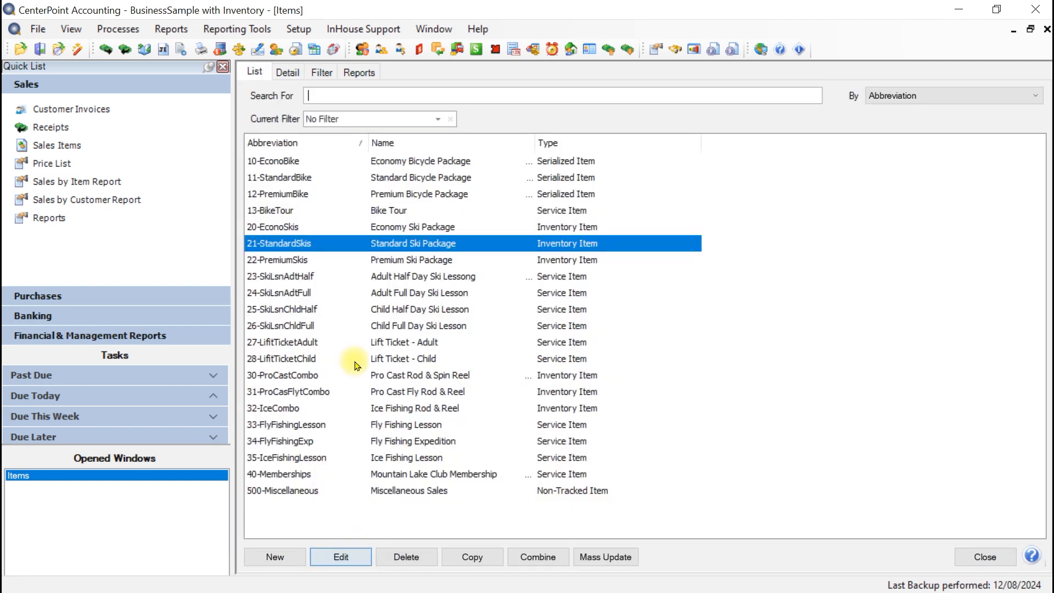
- Inspect the setup of the non-tracked Miscellaneous Sales item without changing it, and close the item list
{"action": "left_click", "coordinate": [422, 492]}
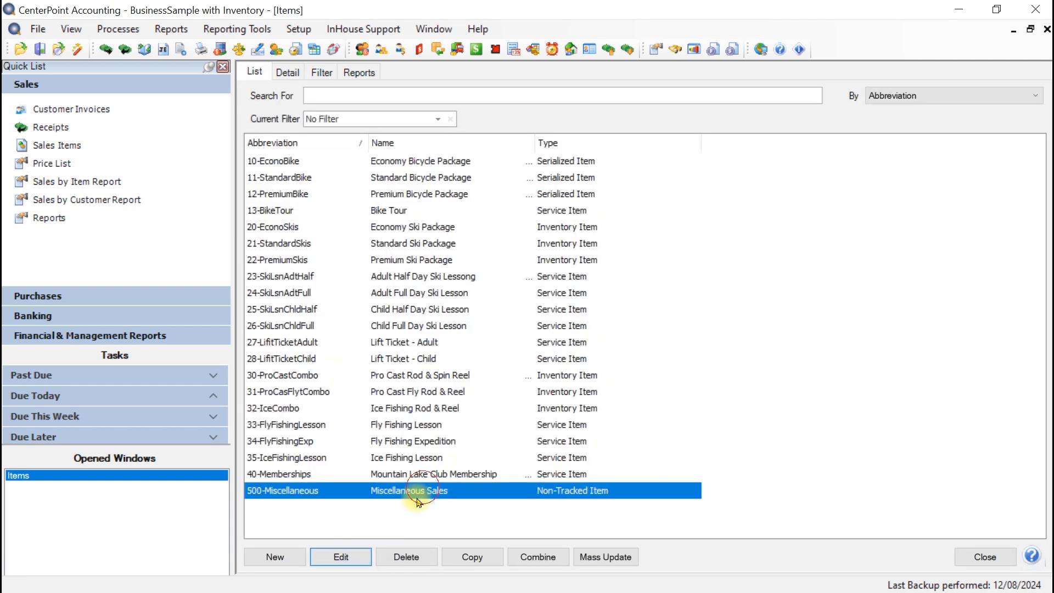
{"action": "left_click", "coordinate": [341, 557]}
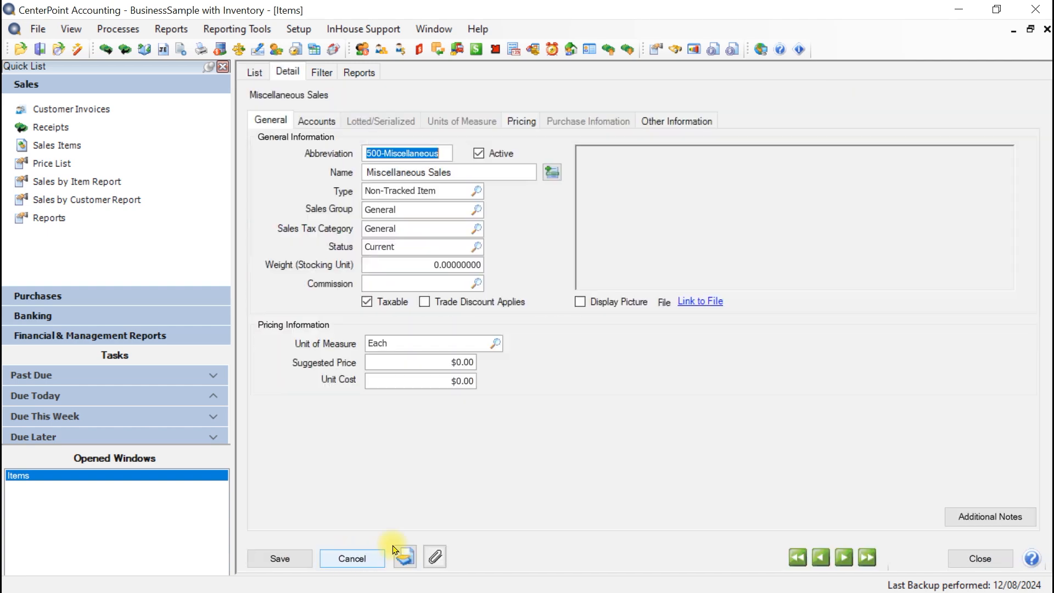
{"action": "left_click", "coordinate": [579, 125]}
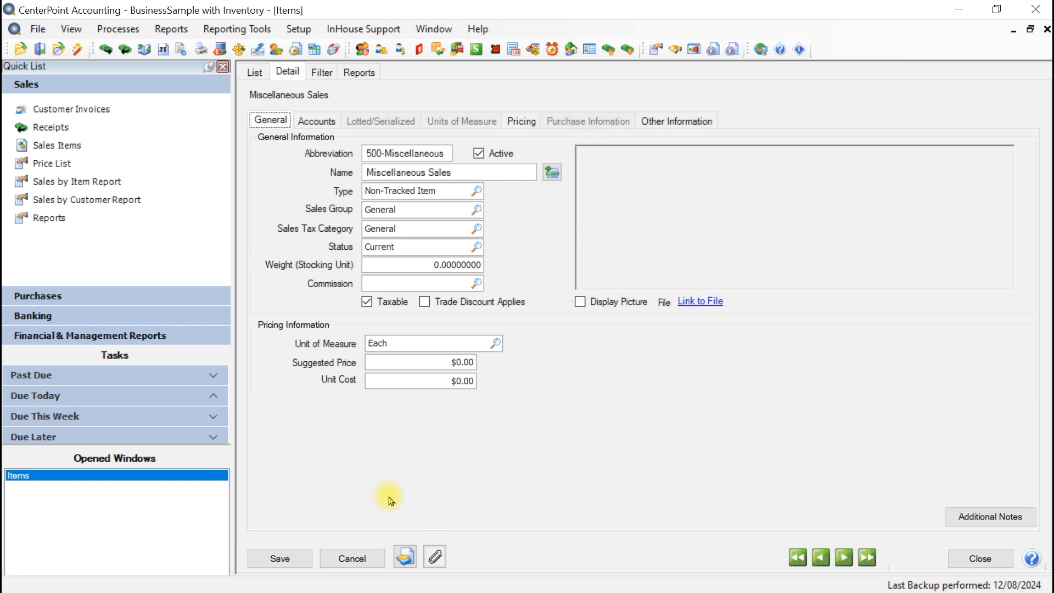
{"action": "left_click", "coordinate": [351, 558]}
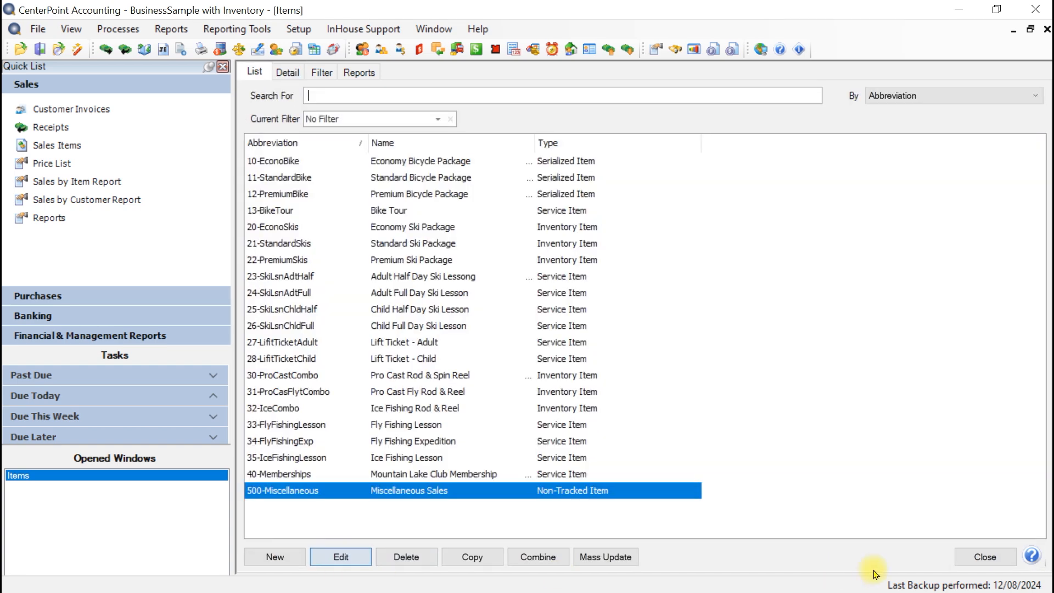
{"action": "left_click", "coordinate": [980, 557]}
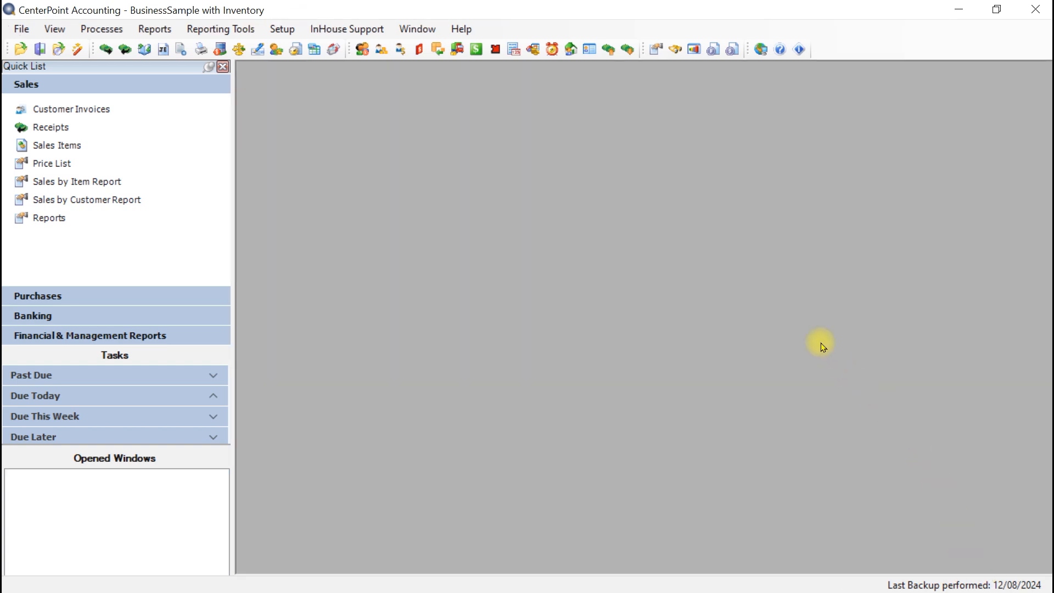
- Start a new sales order for the customer Twin Lakes
{"action": "left_click", "coordinate": [116, 35]}
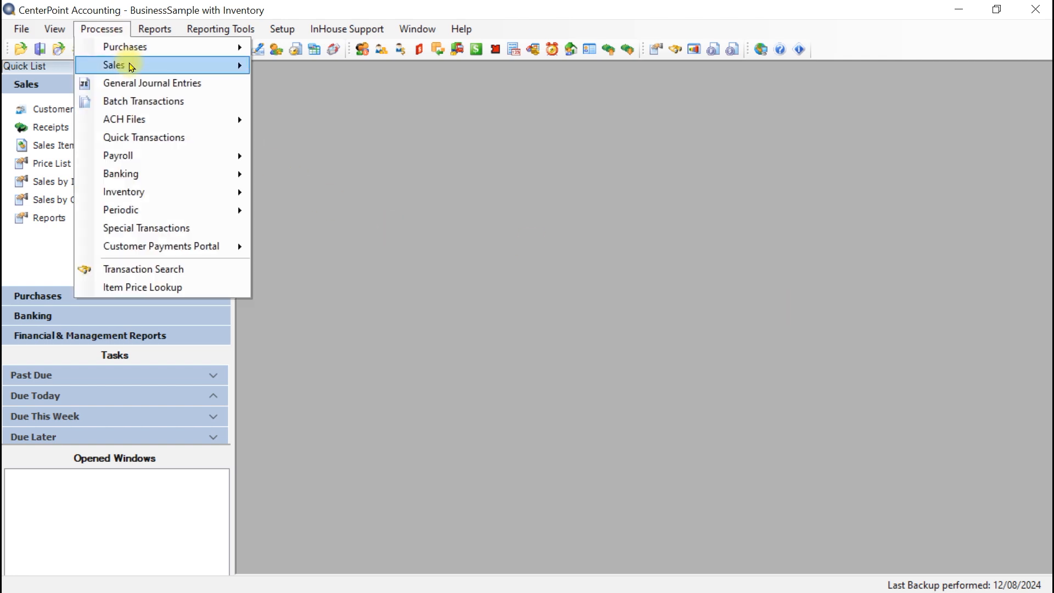
{"action": "mouse_move", "coordinate": [132, 67]}
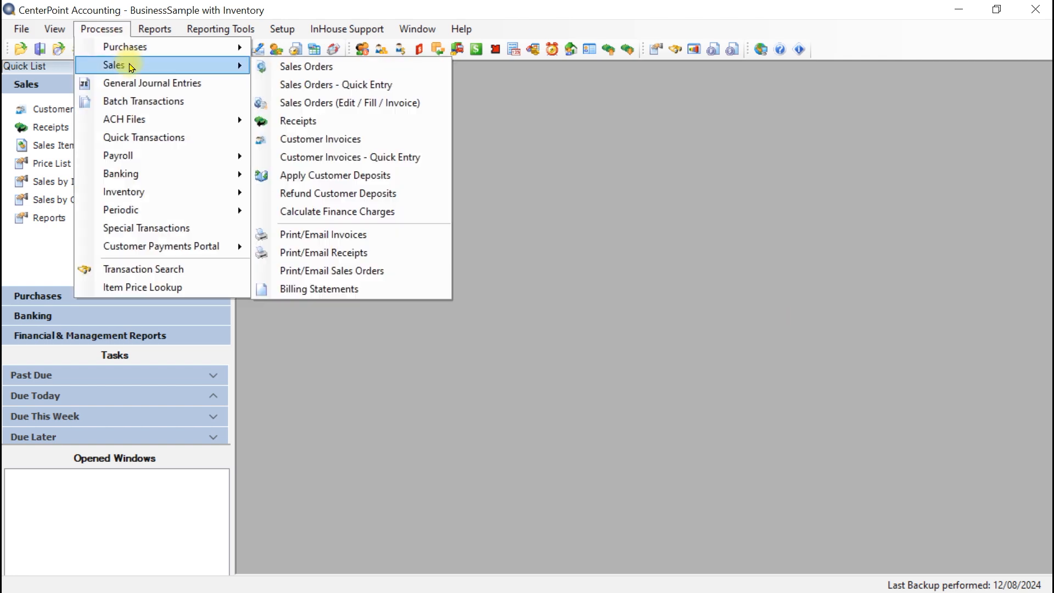
{"action": "left_click", "coordinate": [295, 88]}
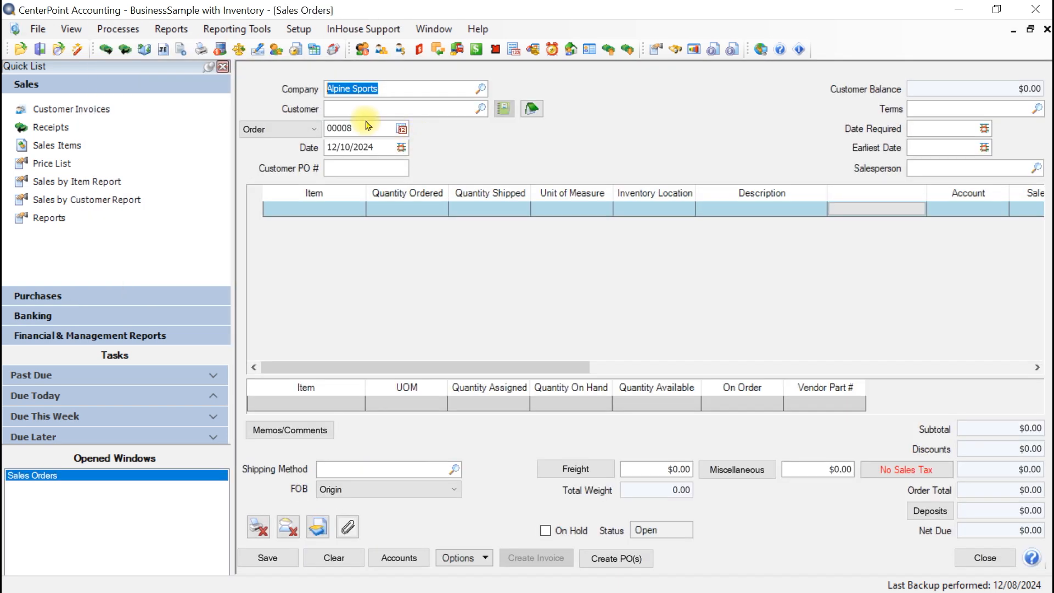
{"action": "left_click", "coordinate": [362, 110]}
{"action": "type", "text": "twi"}
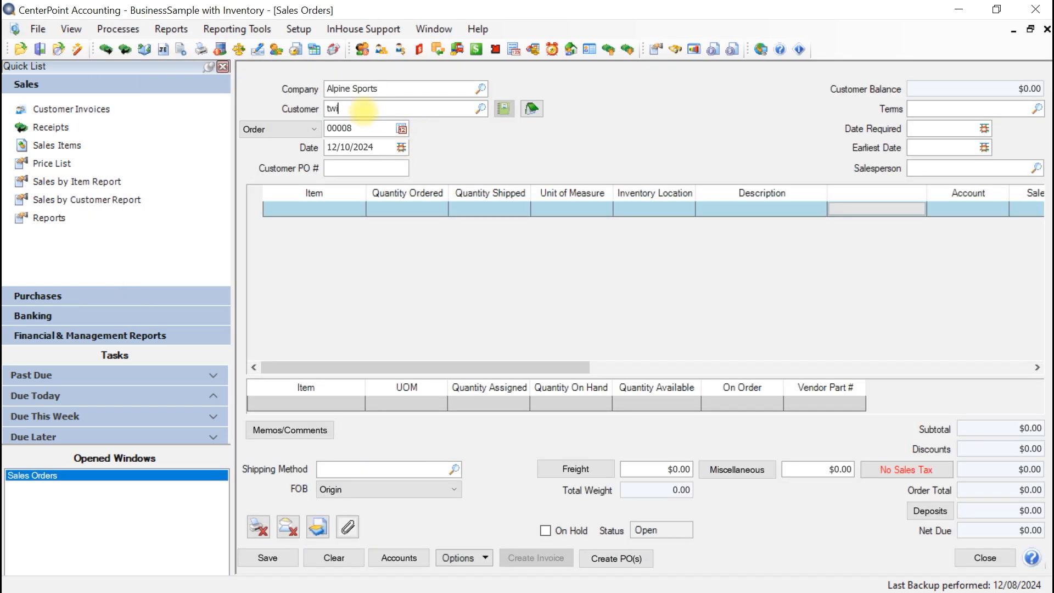
{"action": "key", "text": "Tab"}
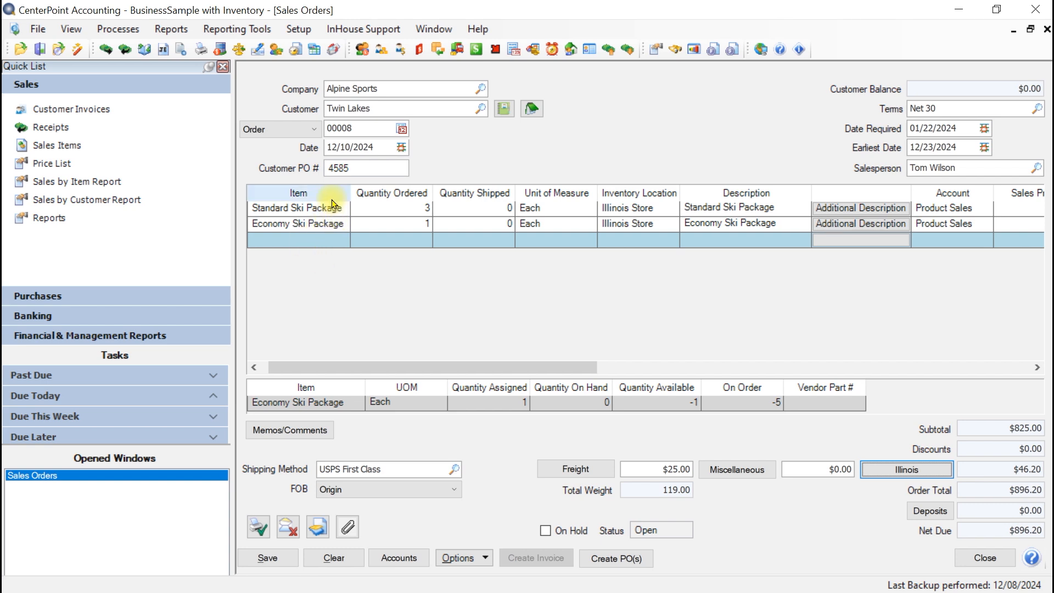
- Save the Twin Lakes sales order and begin creating purchase orders from its items
{"action": "left_click", "coordinate": [288, 209]}
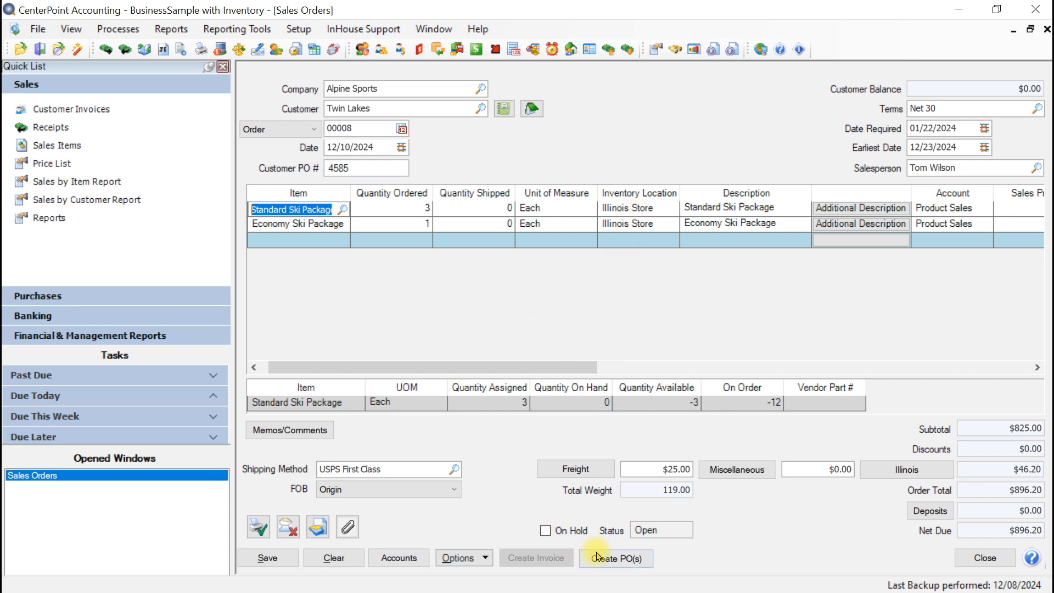
{"action": "left_click", "coordinate": [618, 560]}
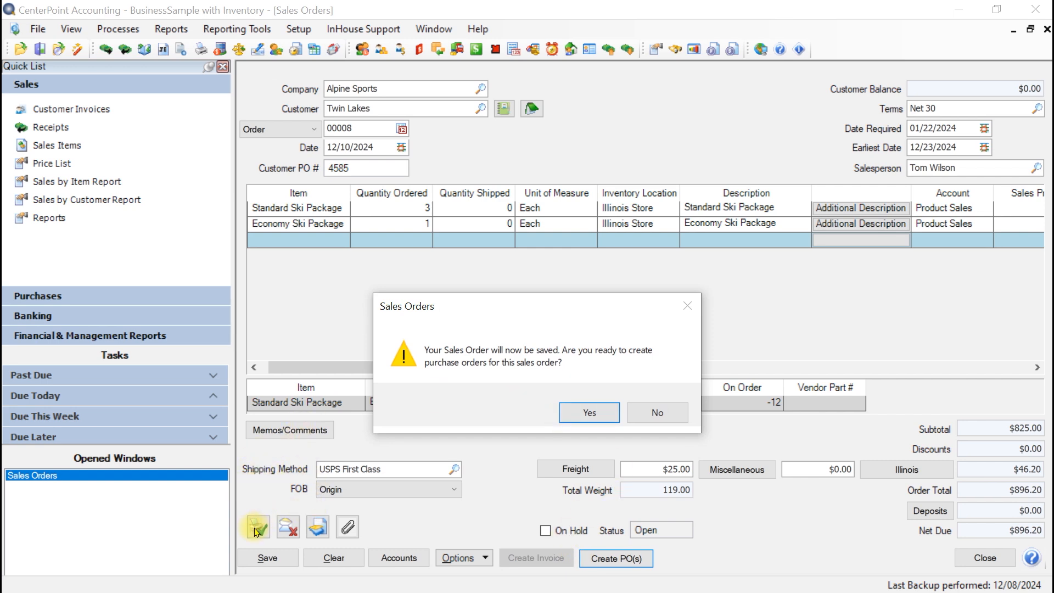
{"action": "left_click", "coordinate": [592, 416]}
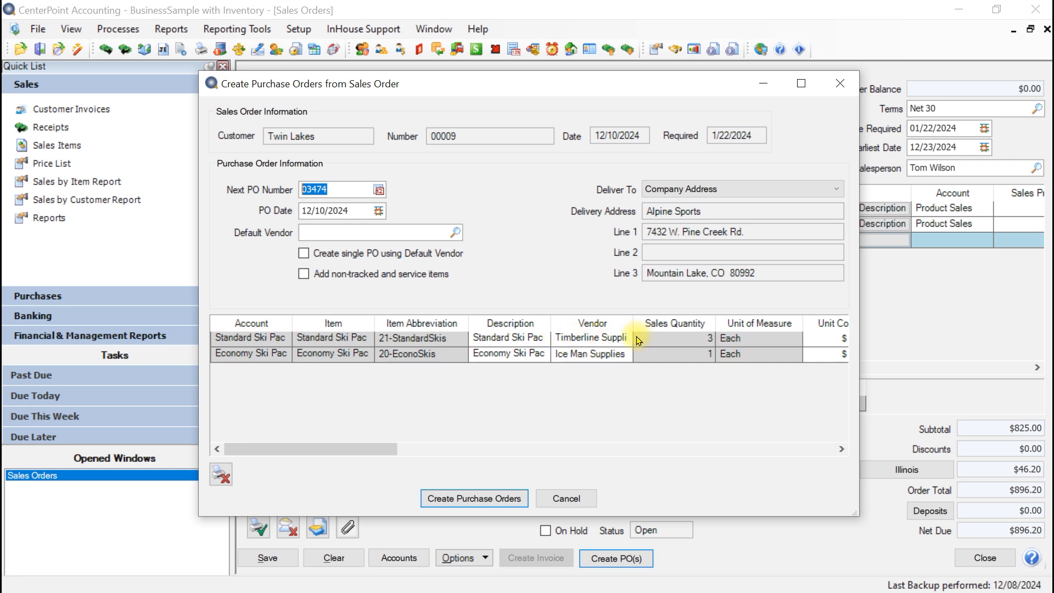
{"action": "left_click", "coordinate": [615, 339]}
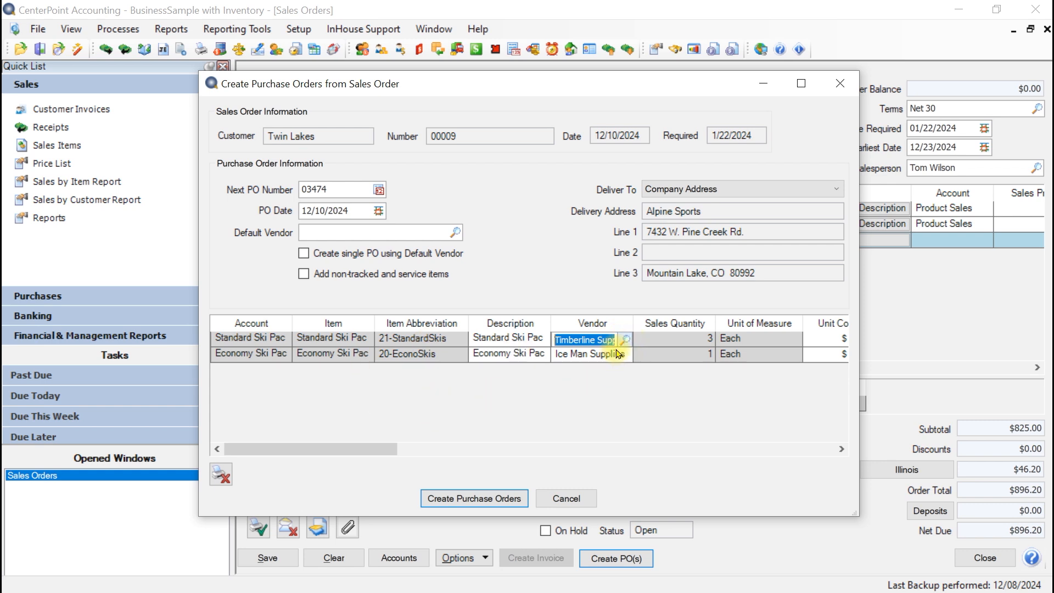
{"action": "left_click", "coordinate": [328, 231]}
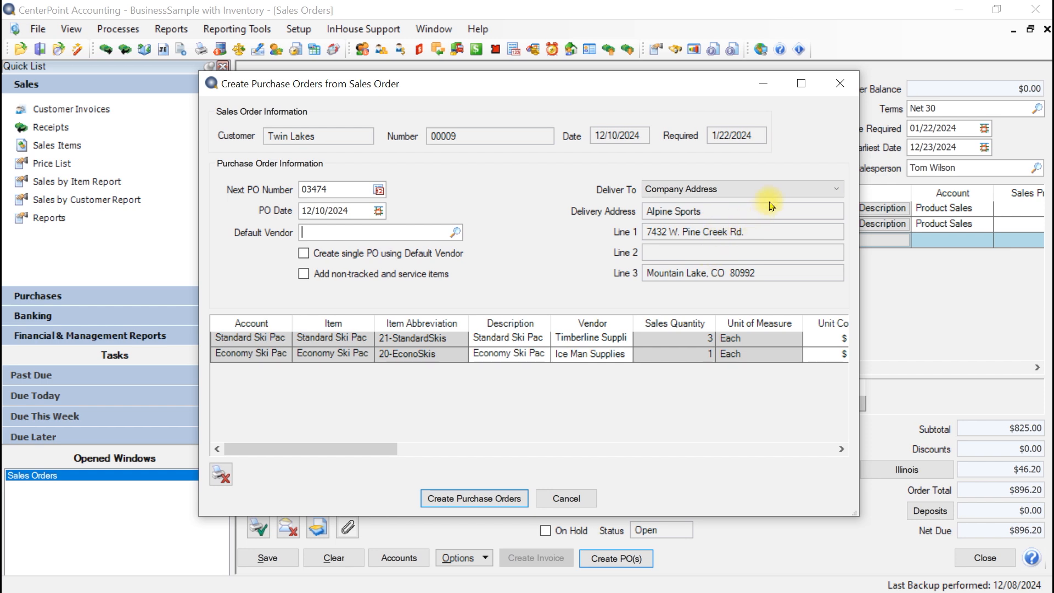
- Try the Customer, Other and Inventory Location delivery options for the purchase orders, including the location lookup
{"action": "left_click", "coordinate": [833, 190]}
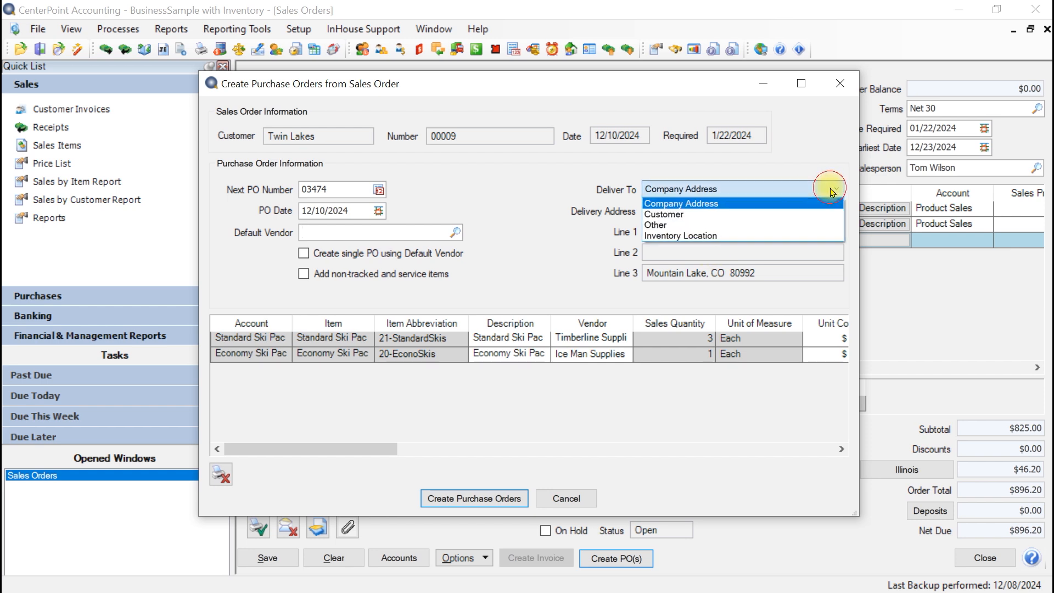
{"action": "left_click", "coordinate": [709, 214]}
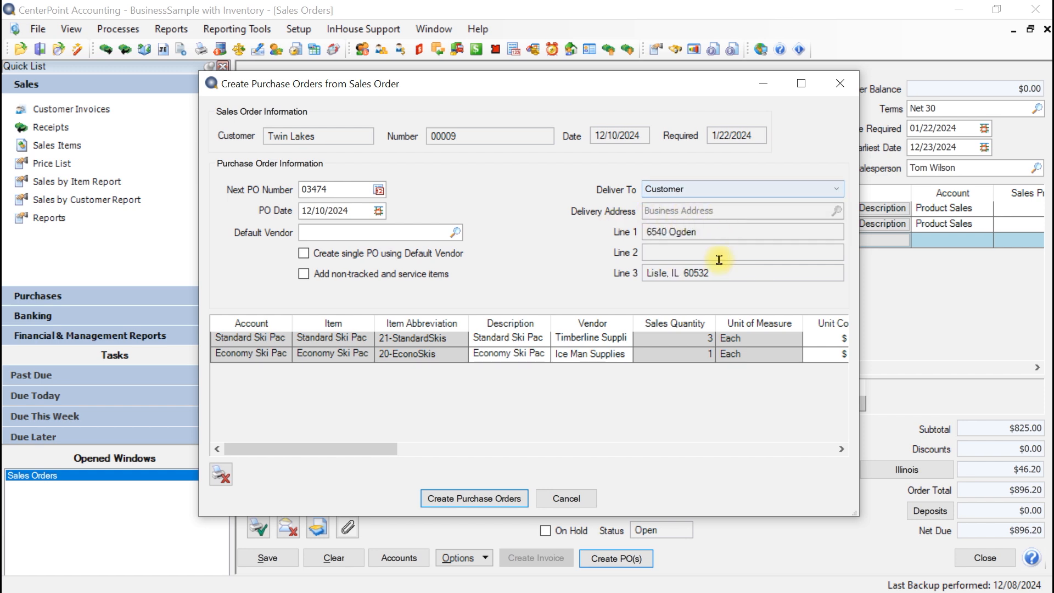
{"action": "left_click", "coordinate": [833, 194]}
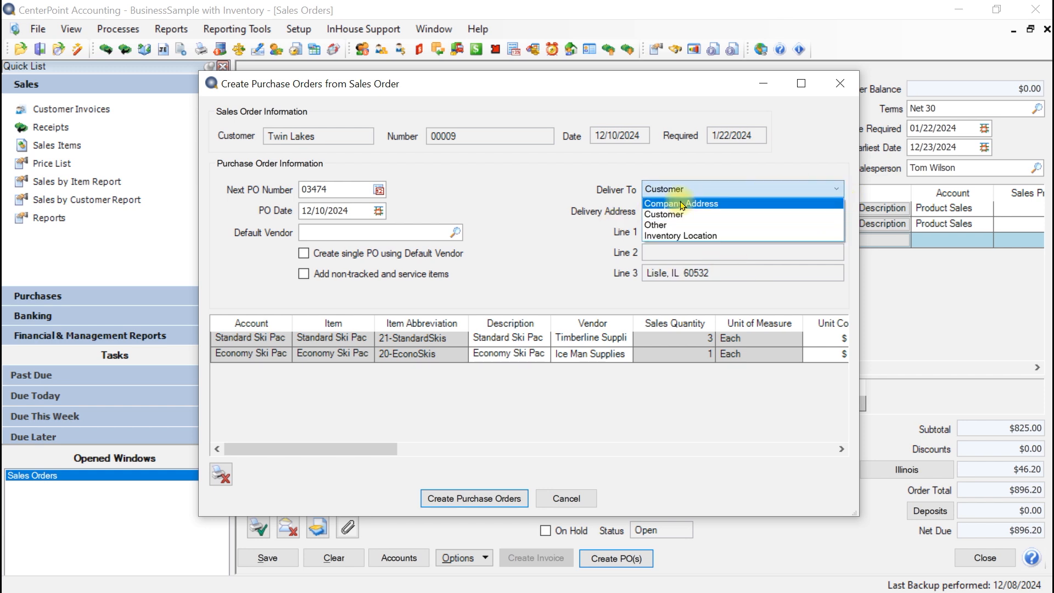
{"action": "left_click", "coordinate": [655, 224]}
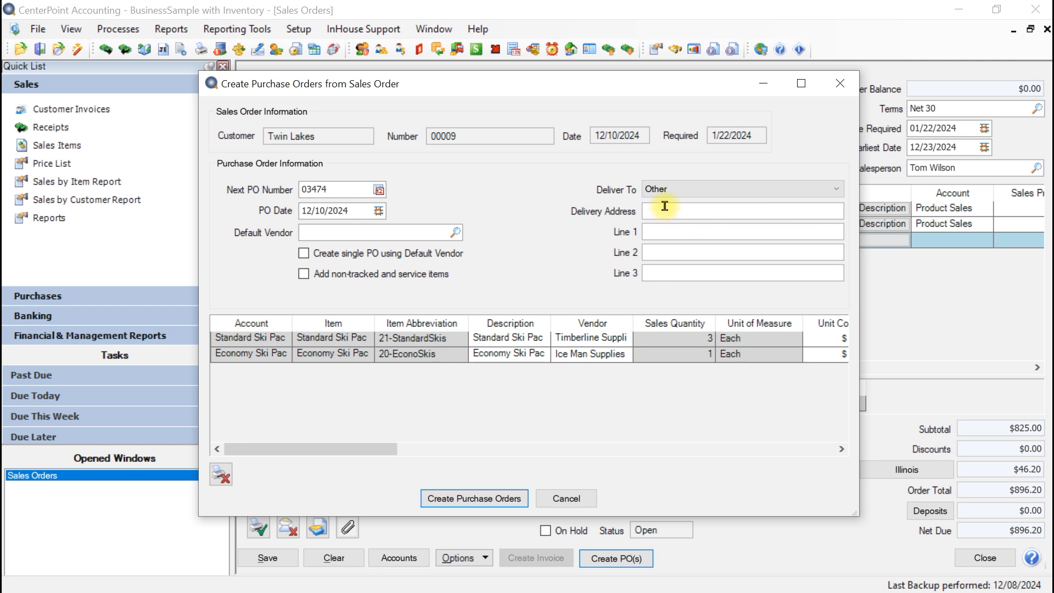
{"action": "left_click", "coordinate": [837, 186]}
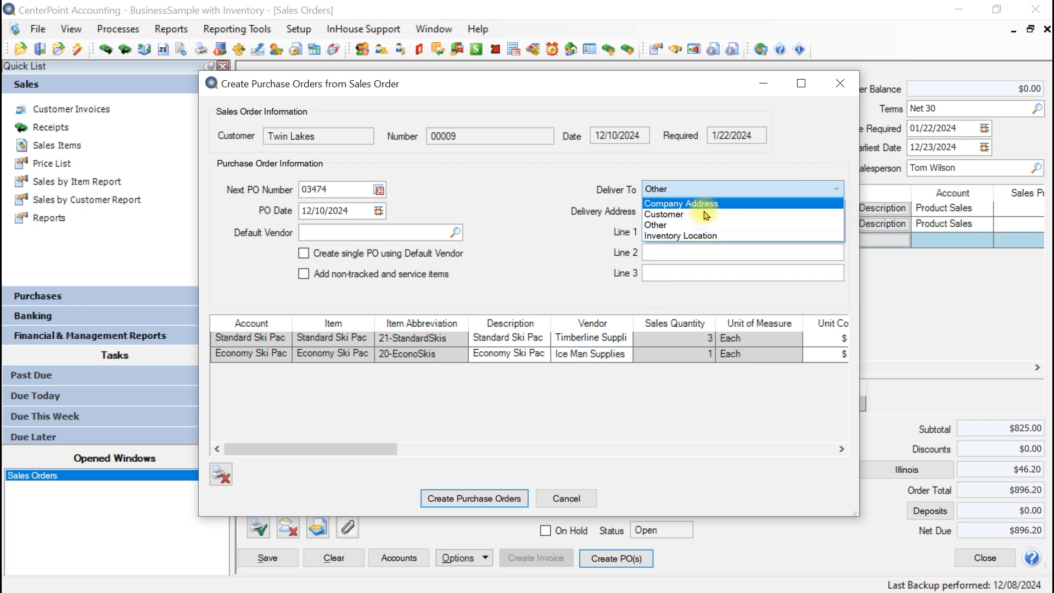
{"action": "left_click", "coordinate": [663, 236]}
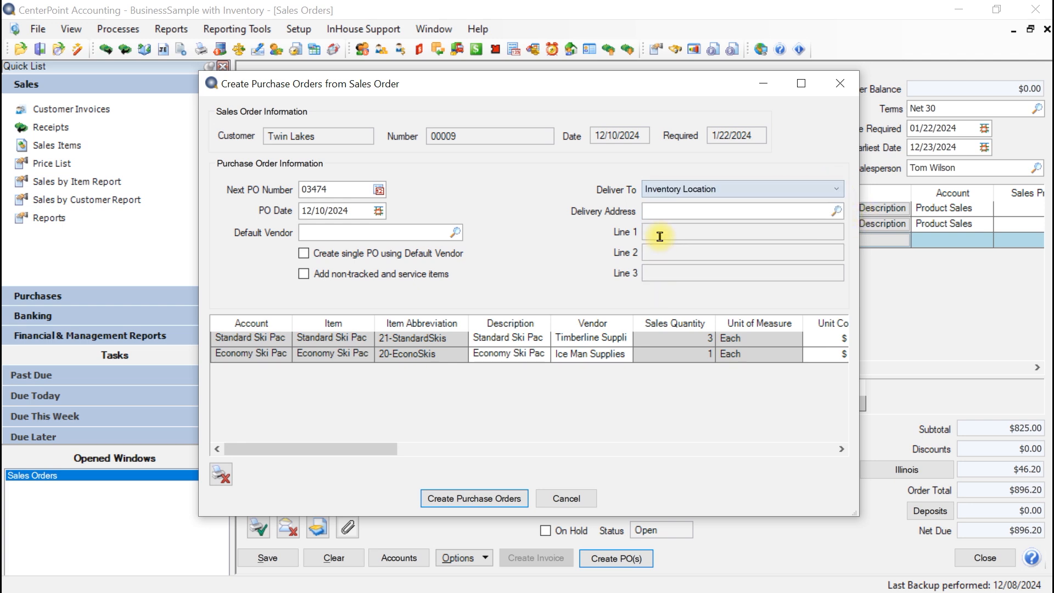
{"action": "left_click", "coordinate": [835, 213]}
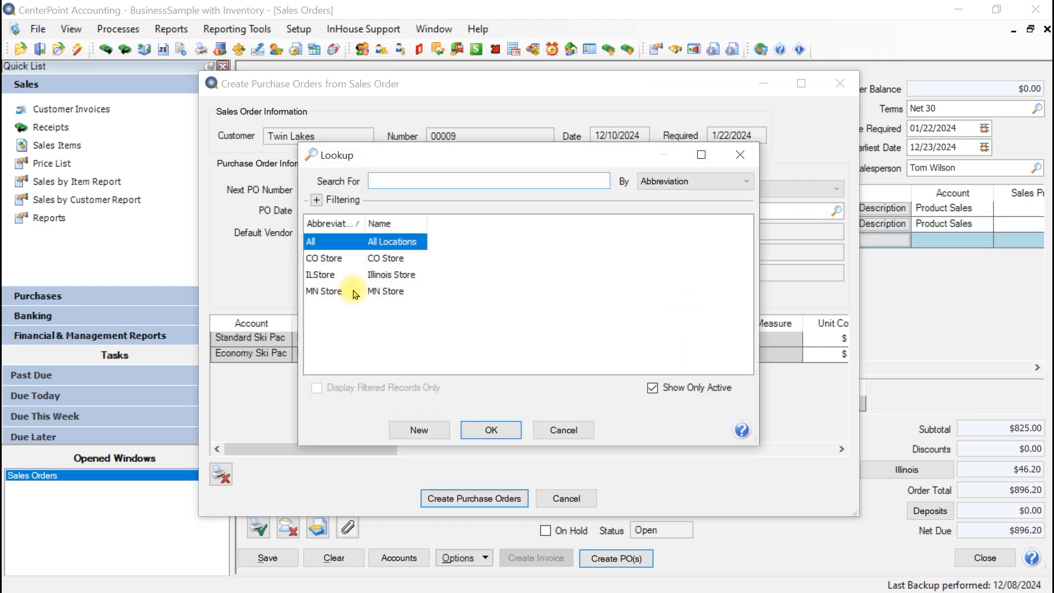
{"action": "left_click", "coordinate": [576, 434]}
- Set delivery to Customer and the unit costs to $150.00 for the Standard Ski Package and $100.00 for the Economy Ski Package
{"action": "left_click", "coordinate": [786, 192]}
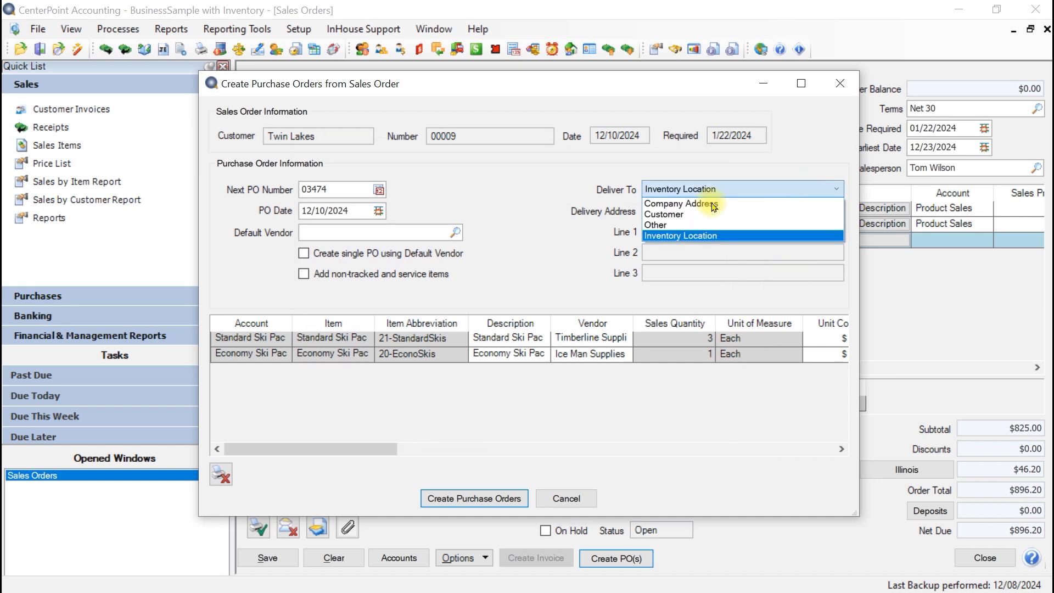
{"action": "left_click", "coordinate": [663, 214]}
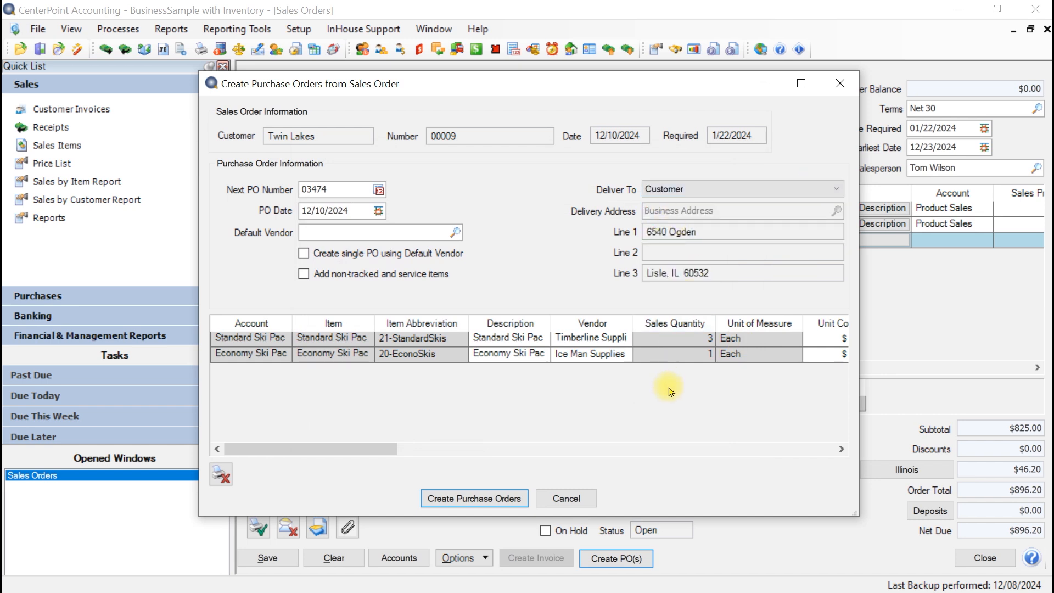
{"action": "left_click", "coordinate": [364, 450]}
{"action": "left_click_drag", "start_coordinate": [364, 450], "coordinate": [417, 451]}
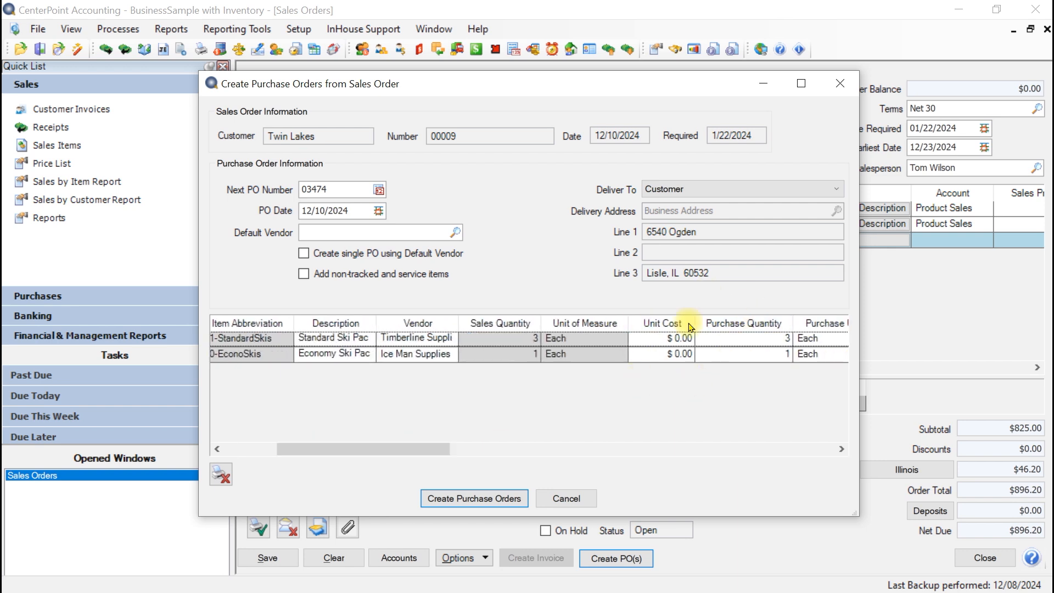
{"action": "left_click", "coordinate": [652, 338]}
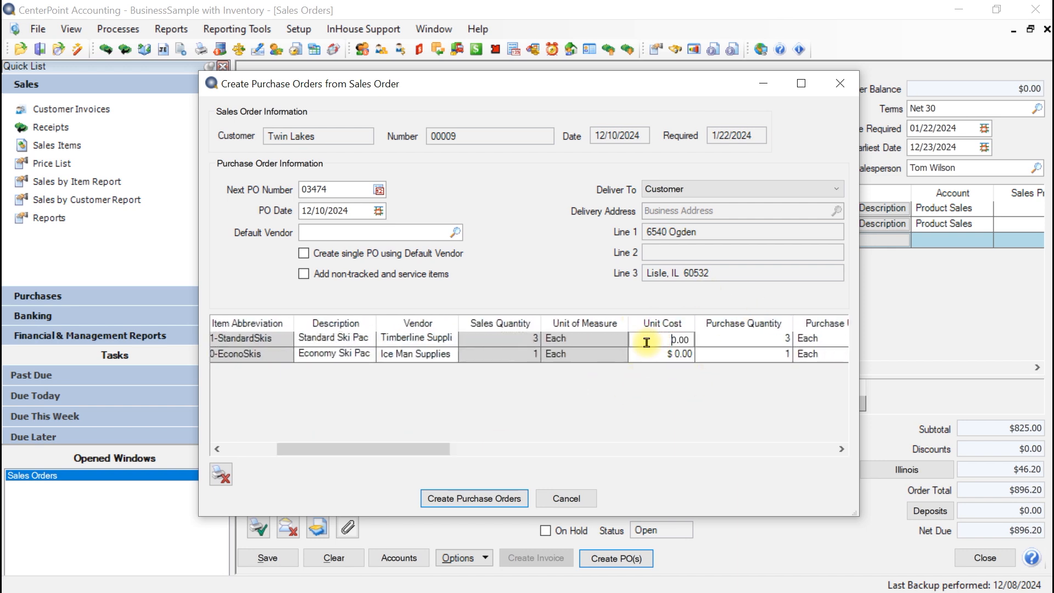
{"action": "type", "text": "150"}
{"action": "key", "text": "Tab"}
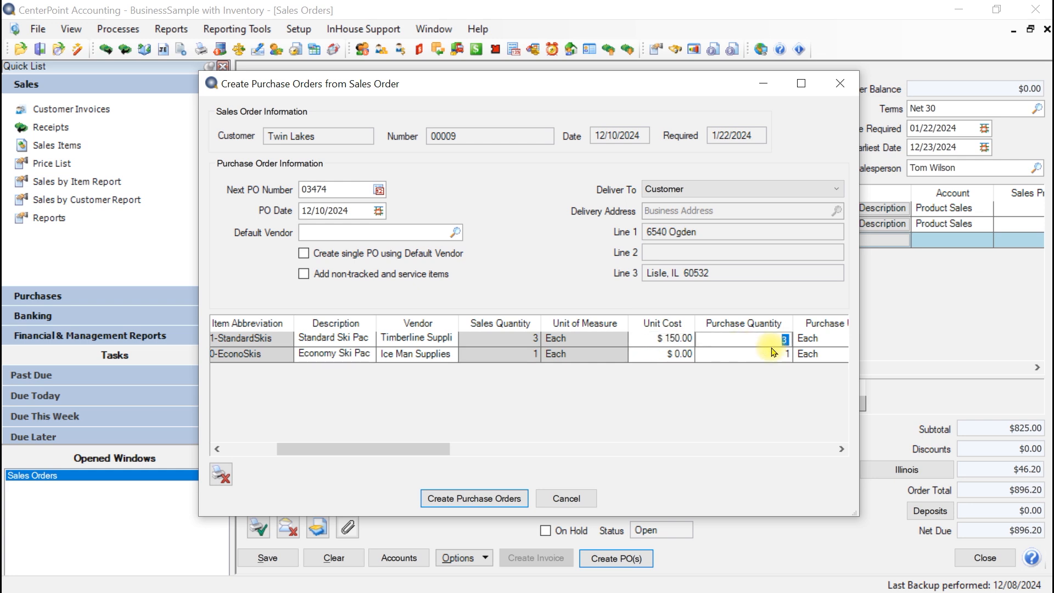
{"action": "left_click", "coordinate": [666, 356]}
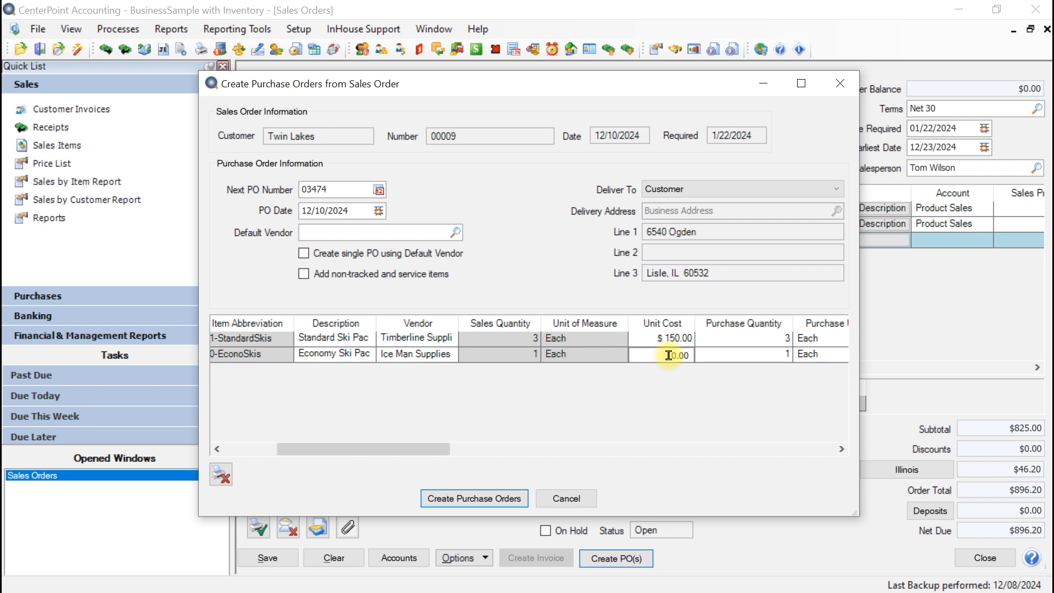
{"action": "key", "text": "Tab"}
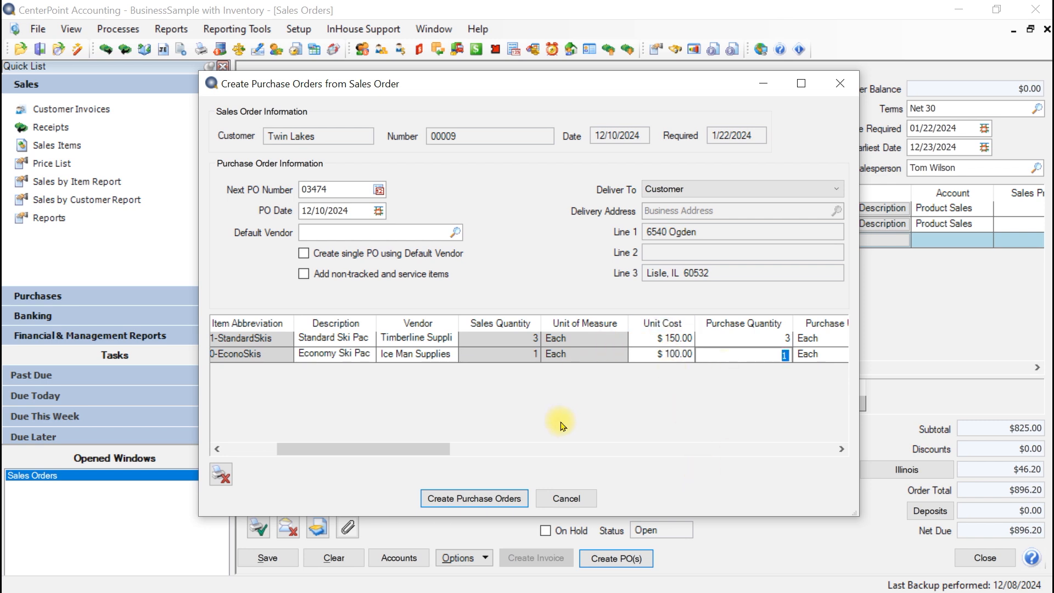
- Try the Print Order option with the Purchase Order form in the purchase orders' print settings
{"action": "left_click", "coordinate": [222, 473]}
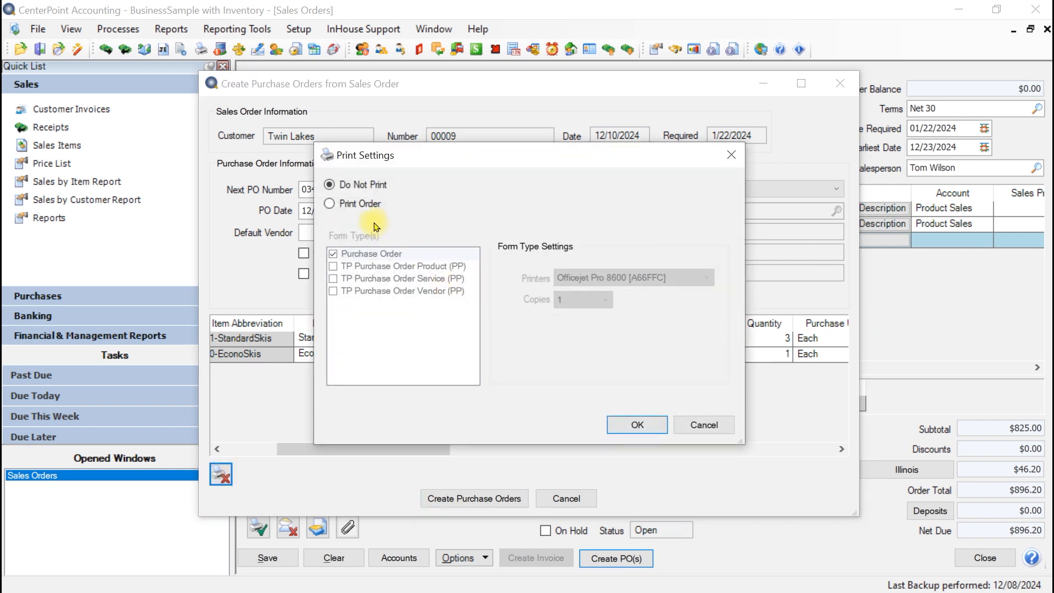
{"action": "left_click", "coordinate": [332, 207]}
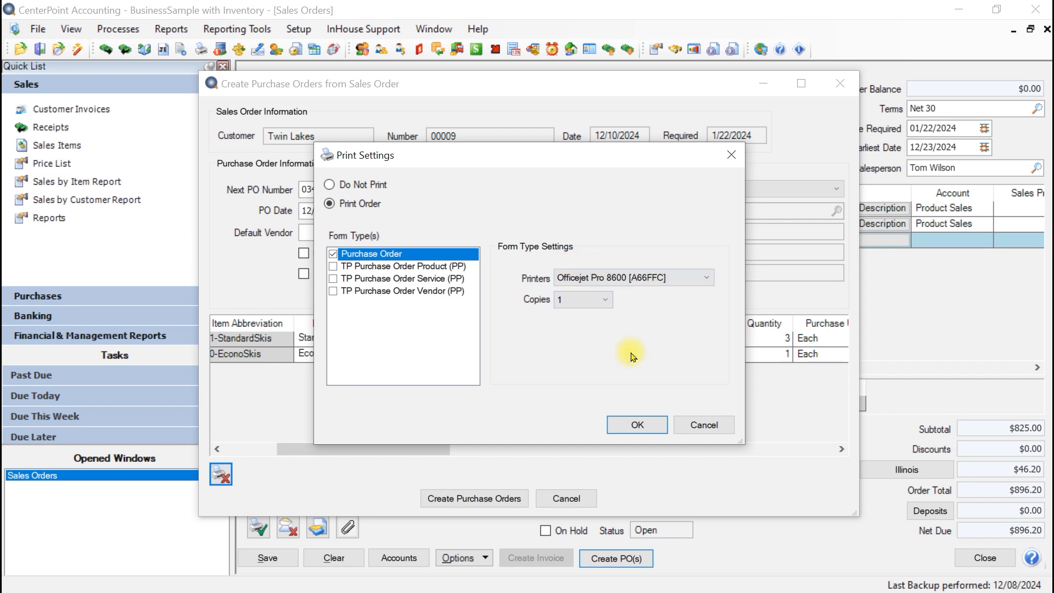
{"action": "left_click", "coordinate": [717, 430]}
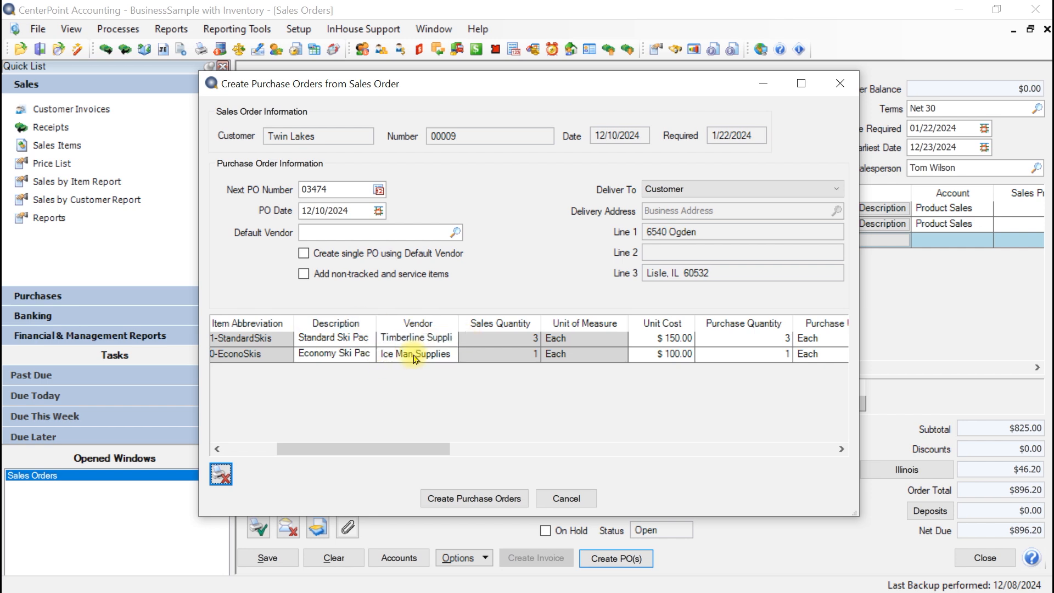
- Create the purchase orders from the Twin Lakes sales order and close the Sales Orders window
{"action": "left_click", "coordinate": [484, 504]}
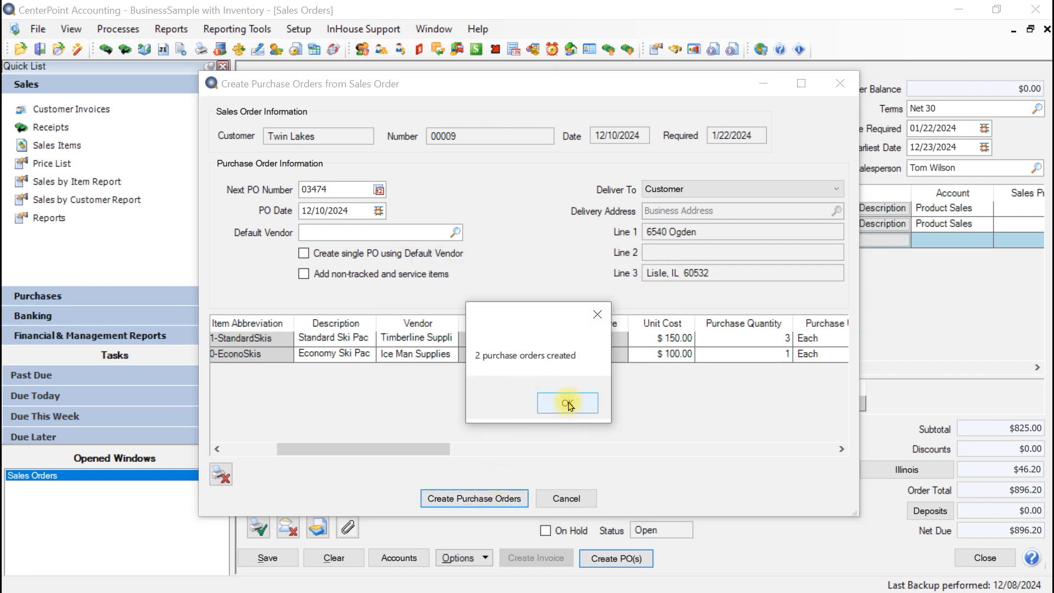
{"action": "left_click", "coordinate": [568, 405]}
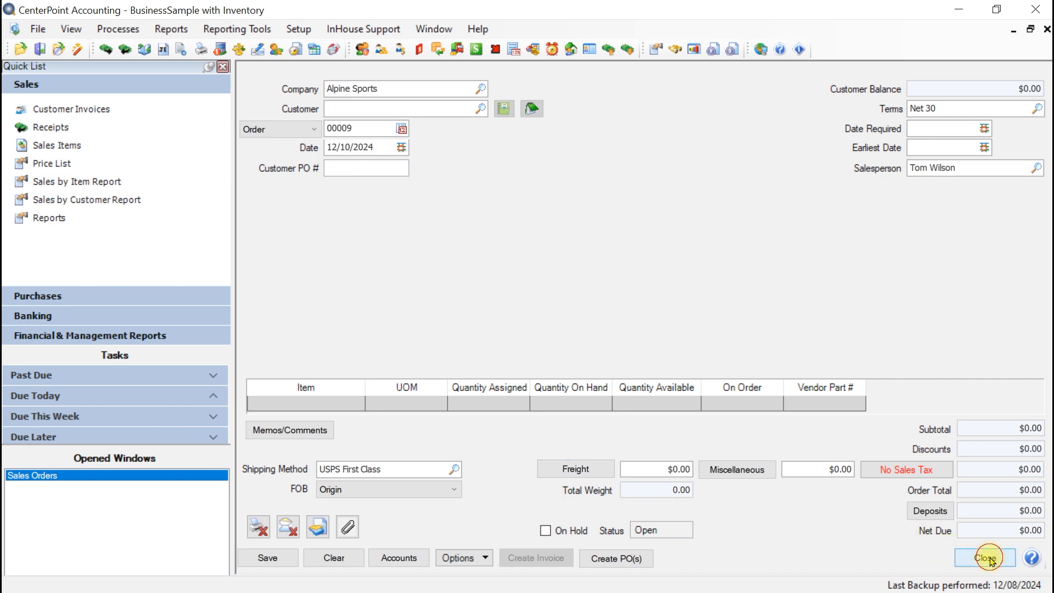
{"action": "left_click", "coordinate": [985, 558]}
- Open the purchase orders from the purchasing processes
{"action": "left_click", "coordinate": [100, 29]}
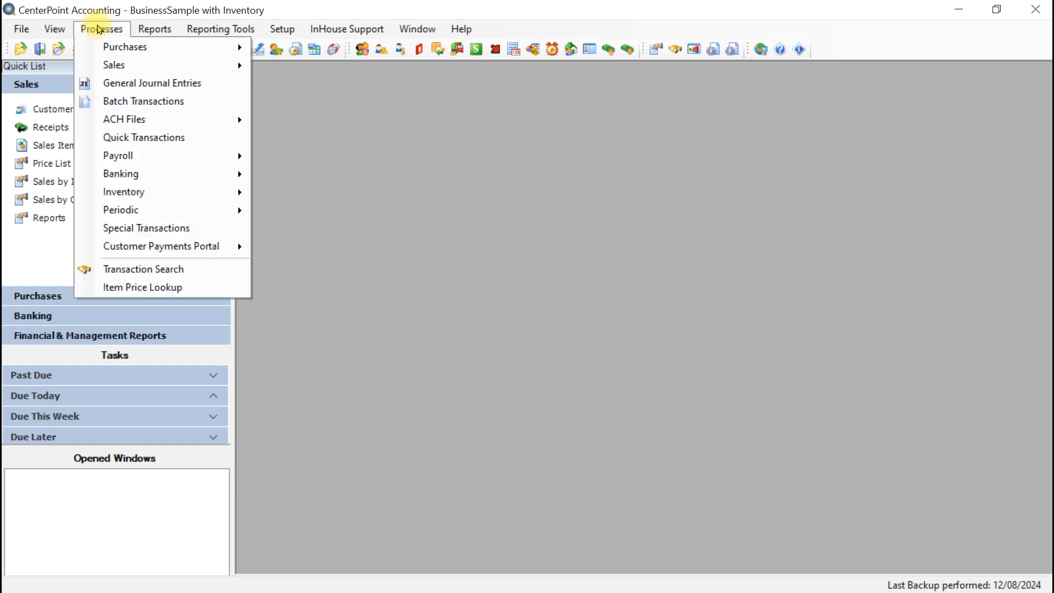
{"action": "mouse_move", "coordinate": [113, 47]}
{"action": "left_click", "coordinate": [330, 67]}
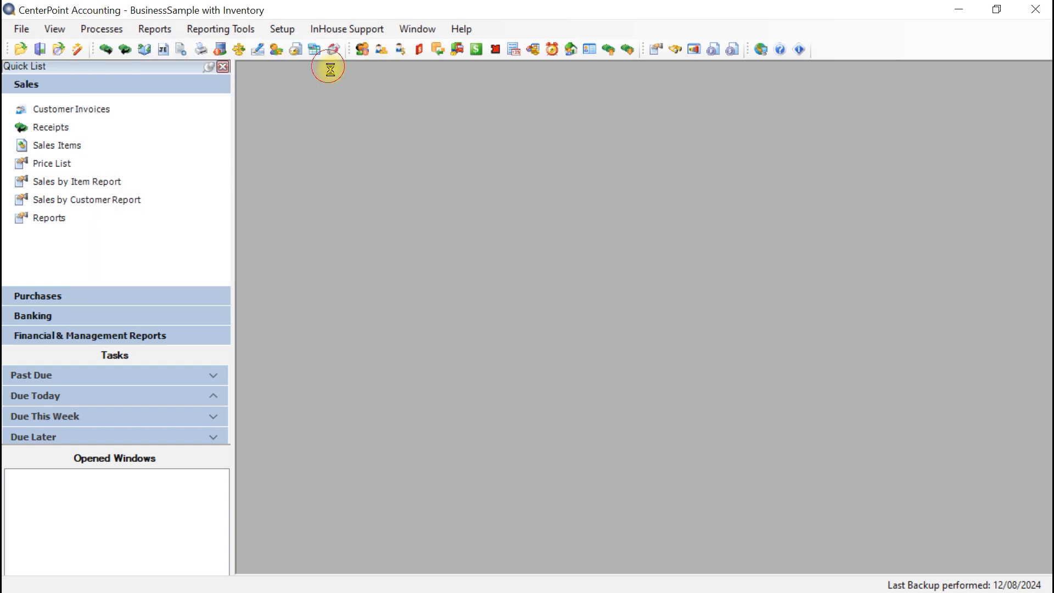